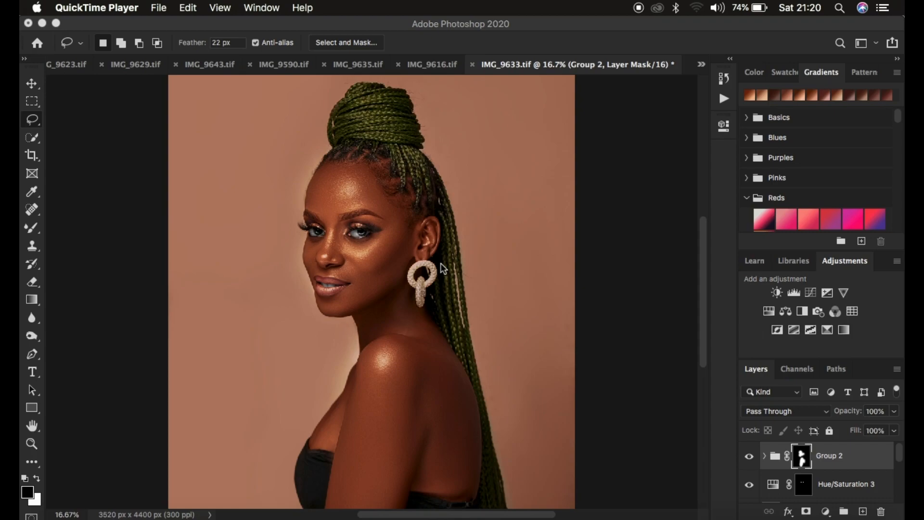
- Compare the portrait with and without Group 2, and delete the group with its mask
left_click(749, 458)
left_click(750, 460)
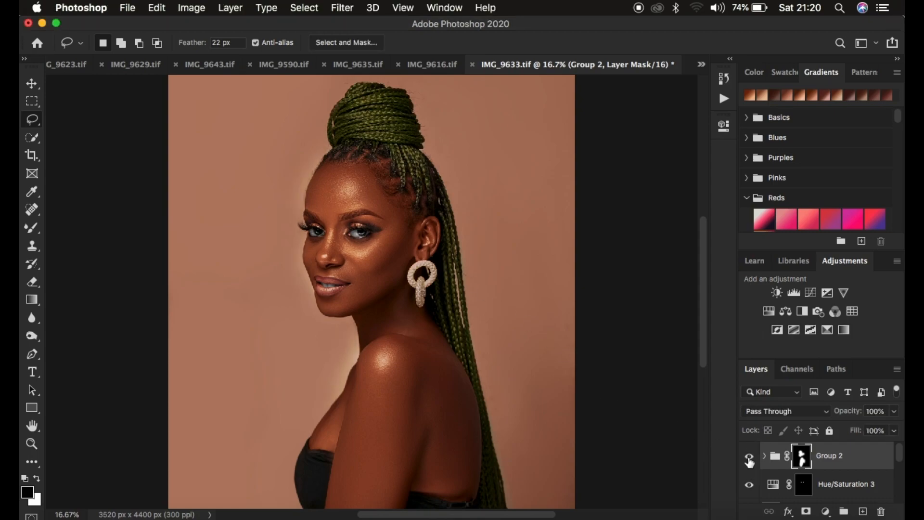
left_click(750, 460)
left_click(750, 459)
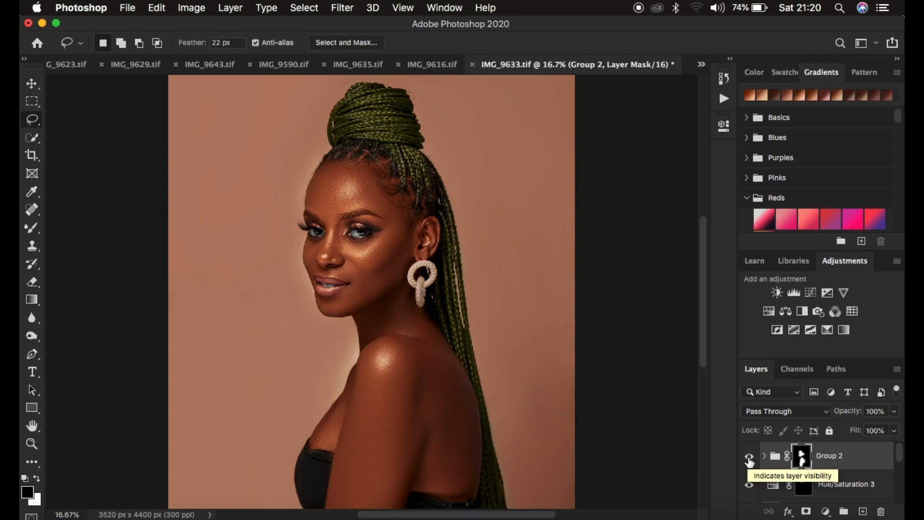
left_click_drag(850, 457, 883, 513)
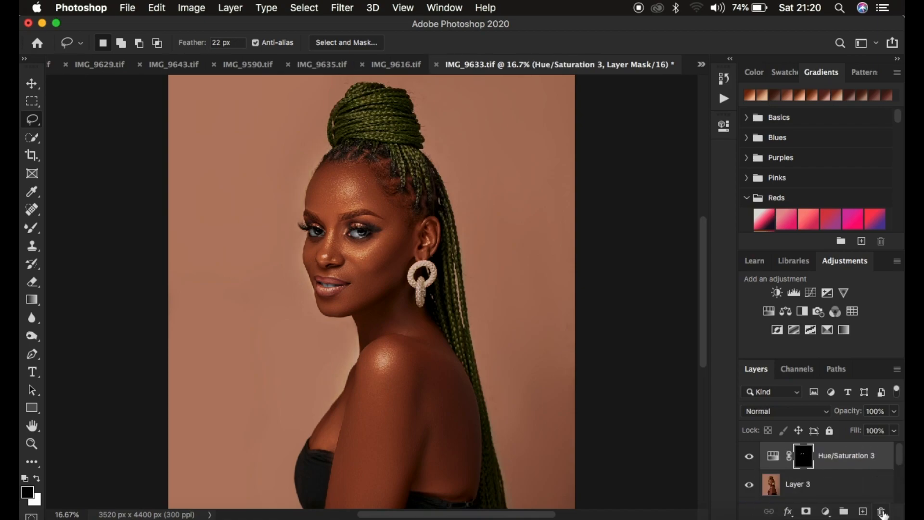
- Add a Curves adjustment layer above Hue/Saturation 3 and open Color Range for its mask
left_click(827, 512)
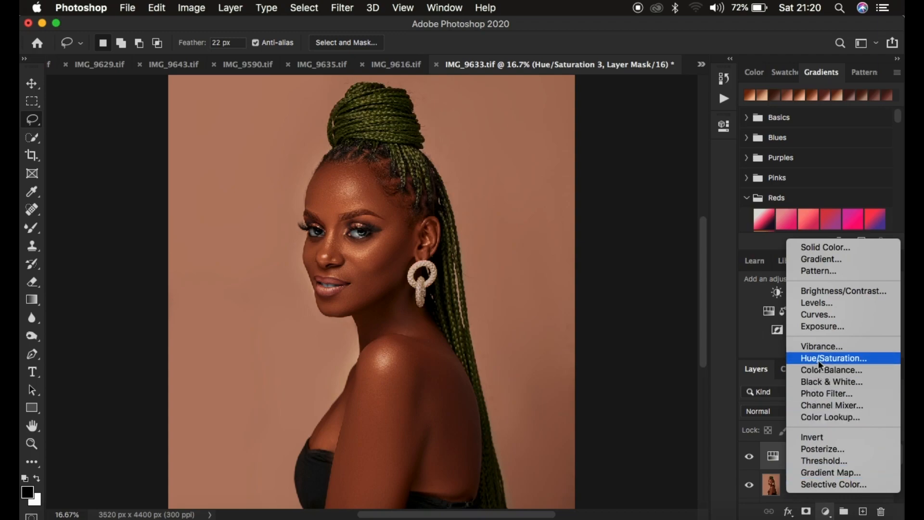
left_click(817, 316)
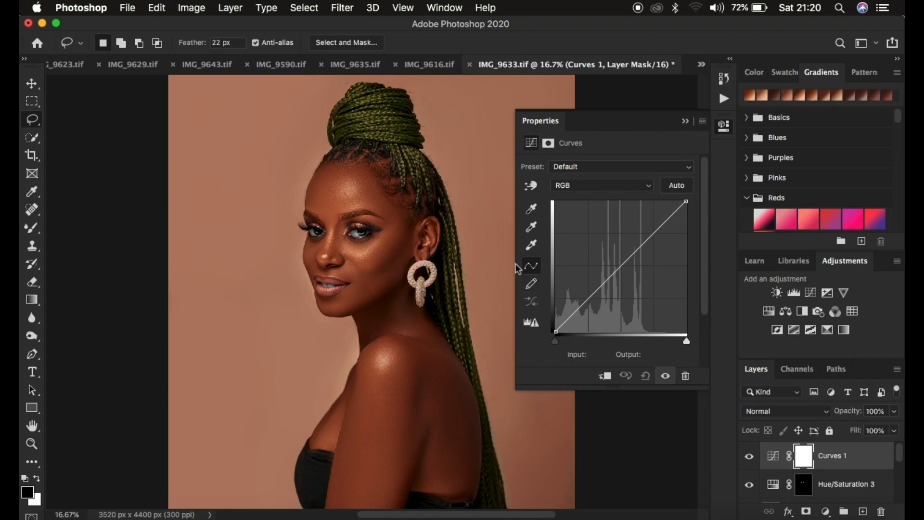
left_click(303, 6)
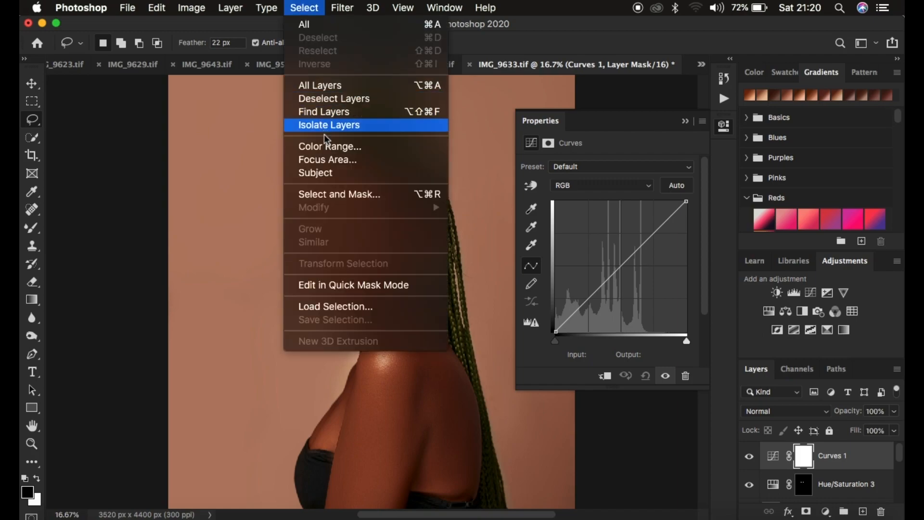
left_click(322, 146)
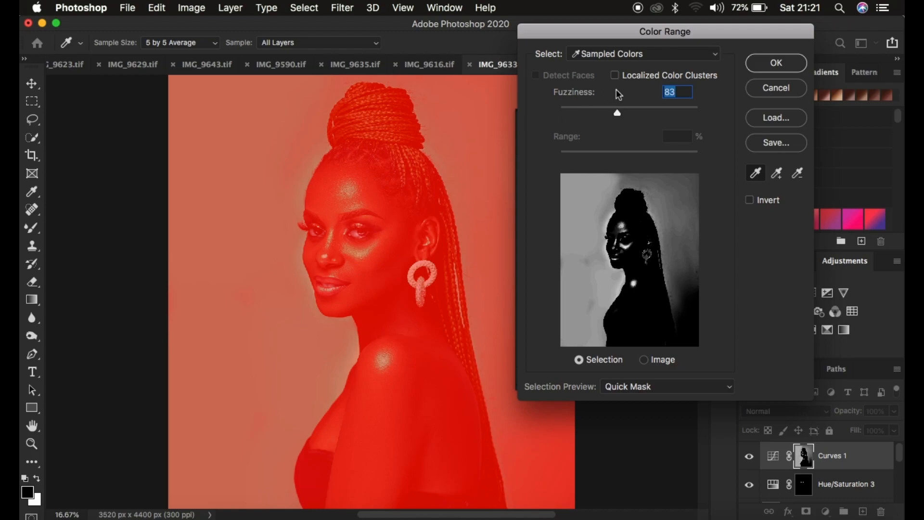
- Keep the color range on Sampled Colors with a Quick Mask preview, and sample the bright highlight on the shoulder
left_click(595, 56)
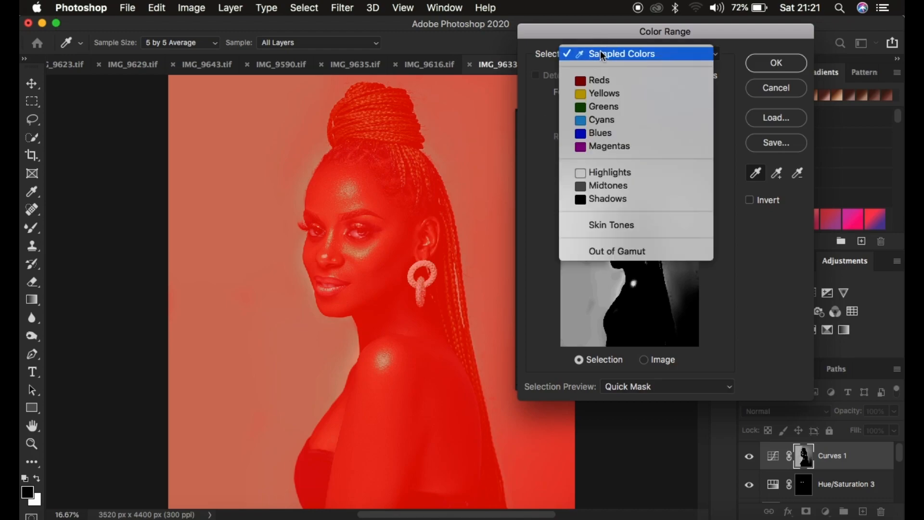
left_click(602, 54)
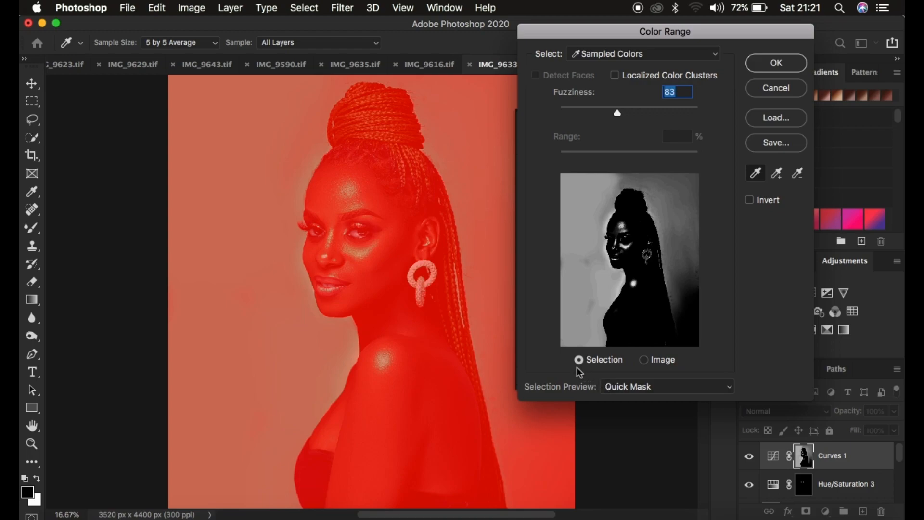
left_click(623, 388)
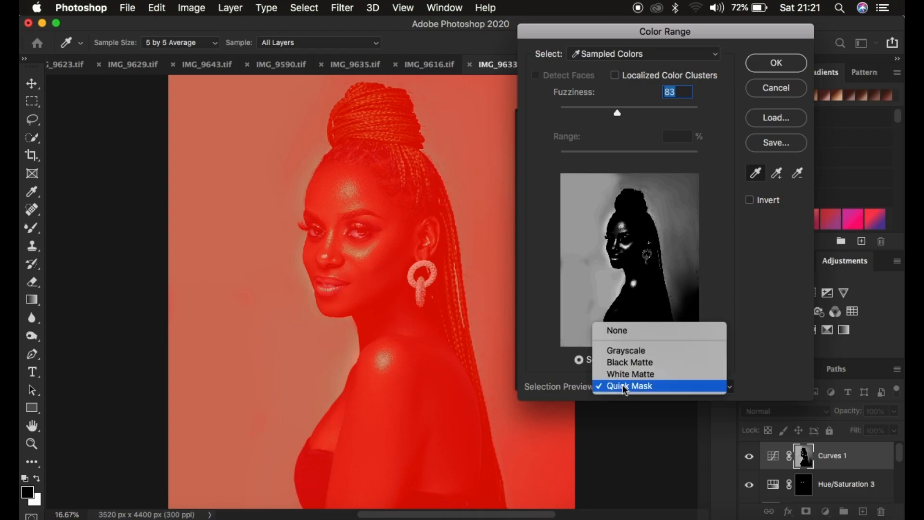
left_click(626, 386)
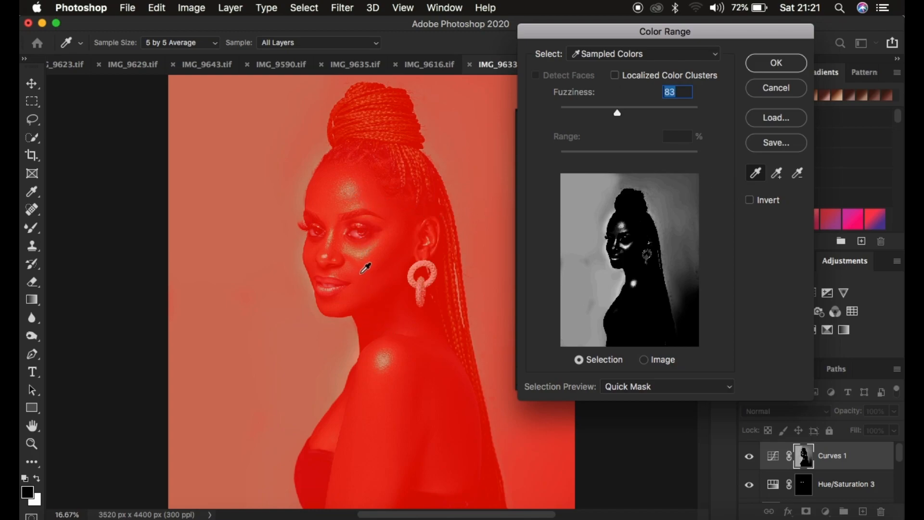
left_click(387, 360)
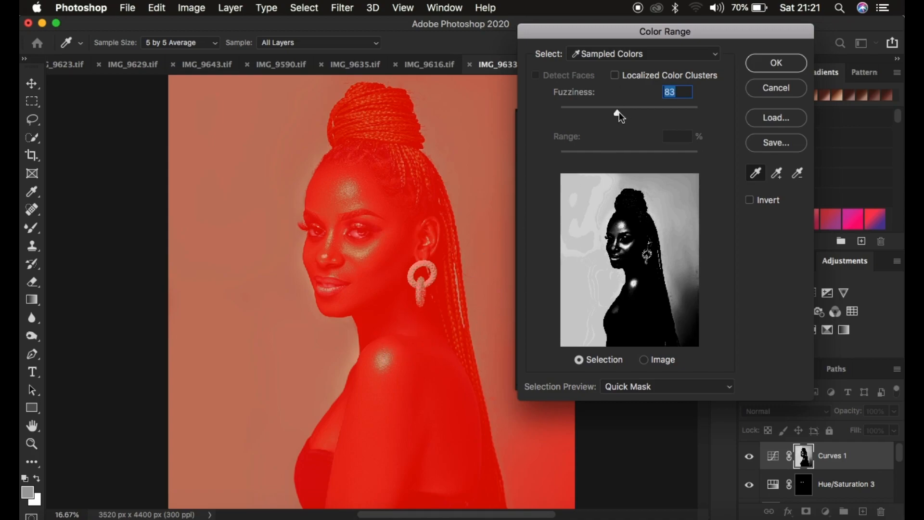
- Set the color range fuzziness to 95 and apply the selection to the Curves layer's mask
left_click_drag(619, 111, 637, 112)
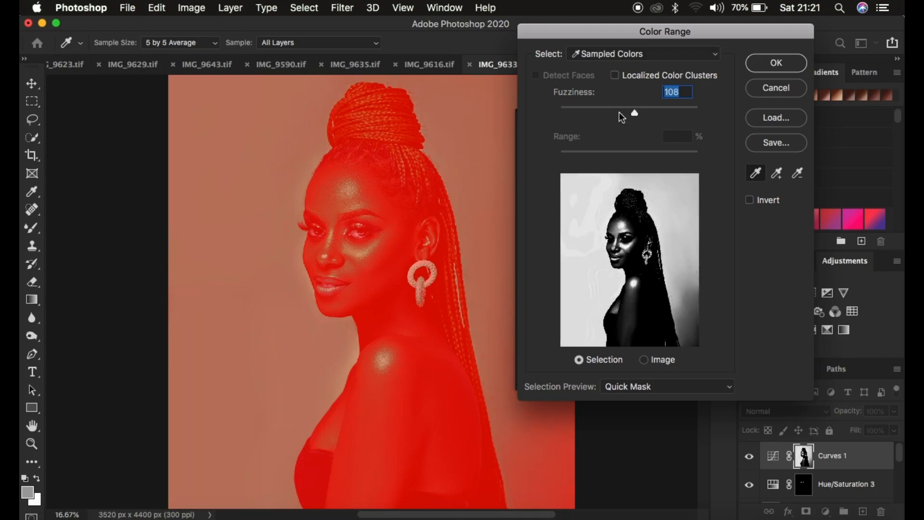
left_click(635, 115)
left_click_drag(636, 118, 629, 118)
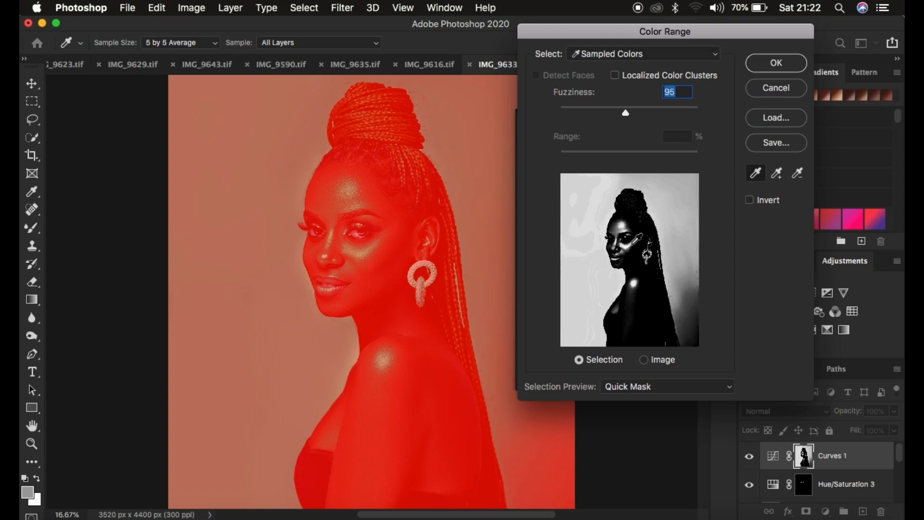
left_click(769, 70)
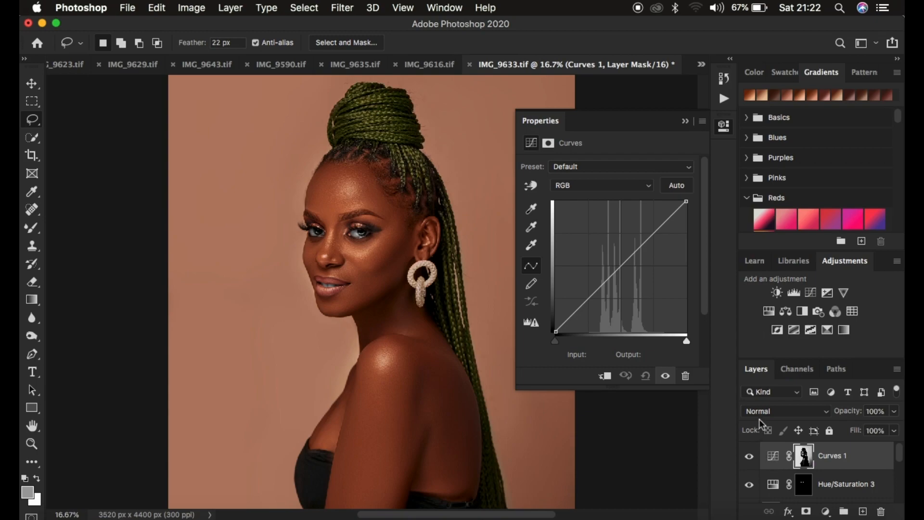
- Set the Curves layer's blend mode to Linear Dodge (Add) and put the layer into a new collapsed group
left_click(772, 415)
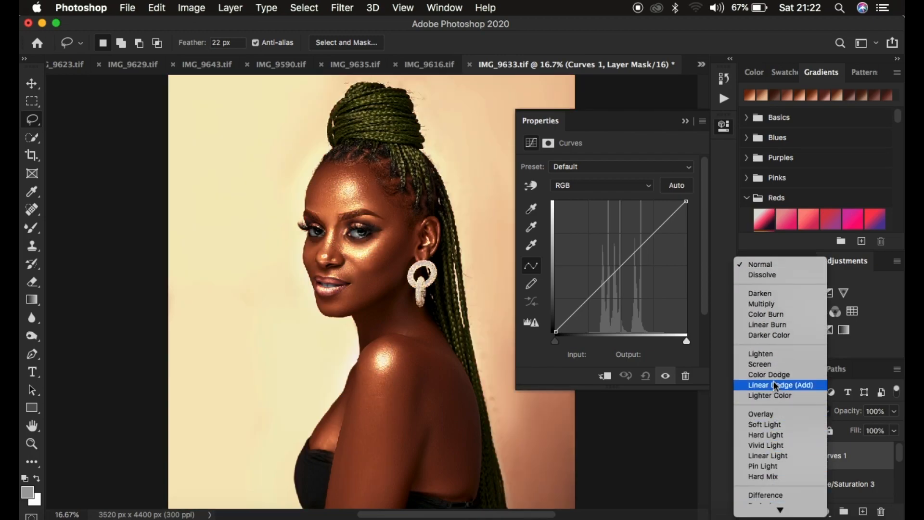
left_click(775, 385)
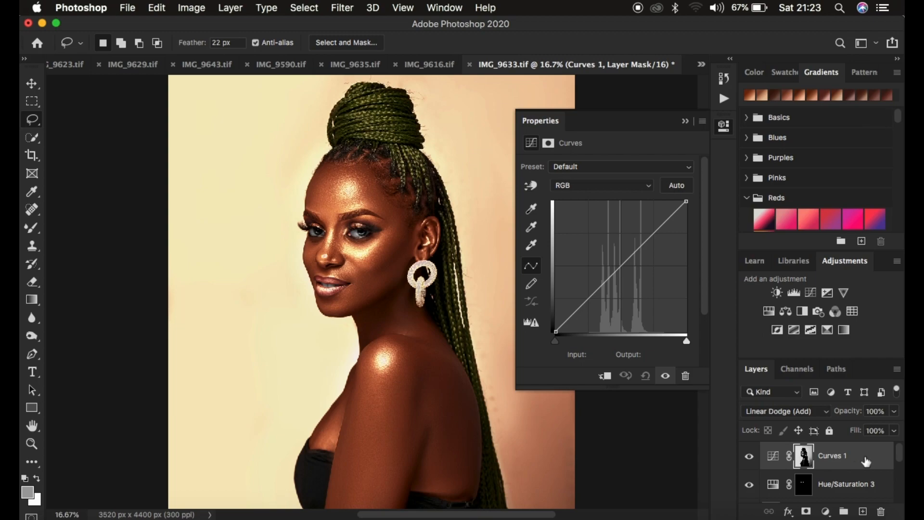
left_click_drag(864, 462, 847, 515)
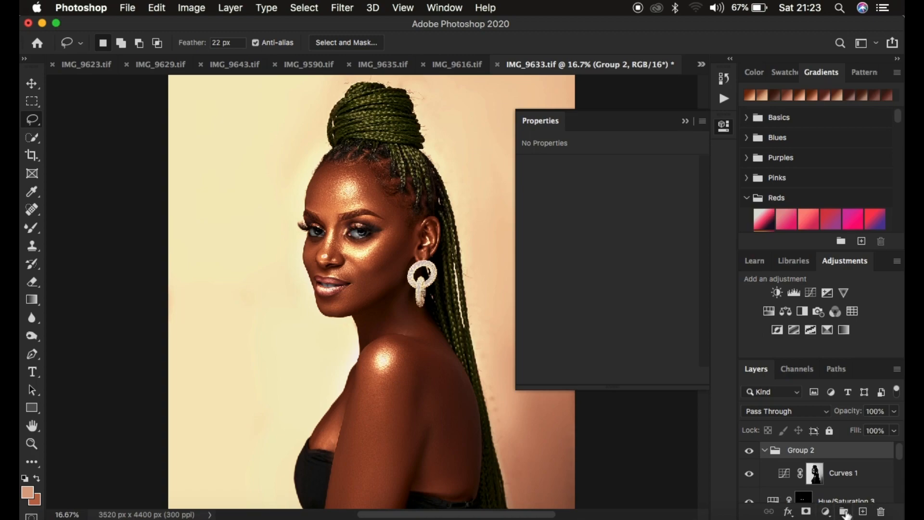
left_click(766, 451)
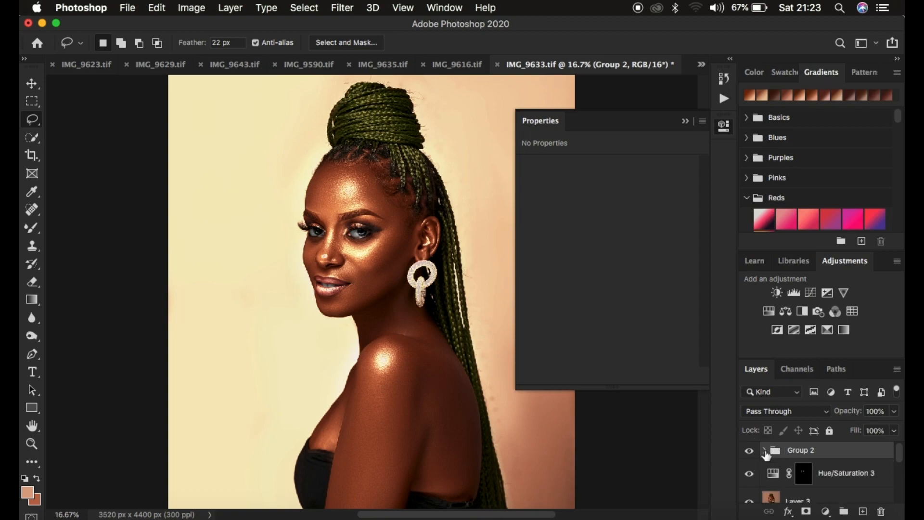
- Rename the new group "shine" and add a black layer mask that hides its effect
double_click(799, 450)
type("sh")
key("Return")
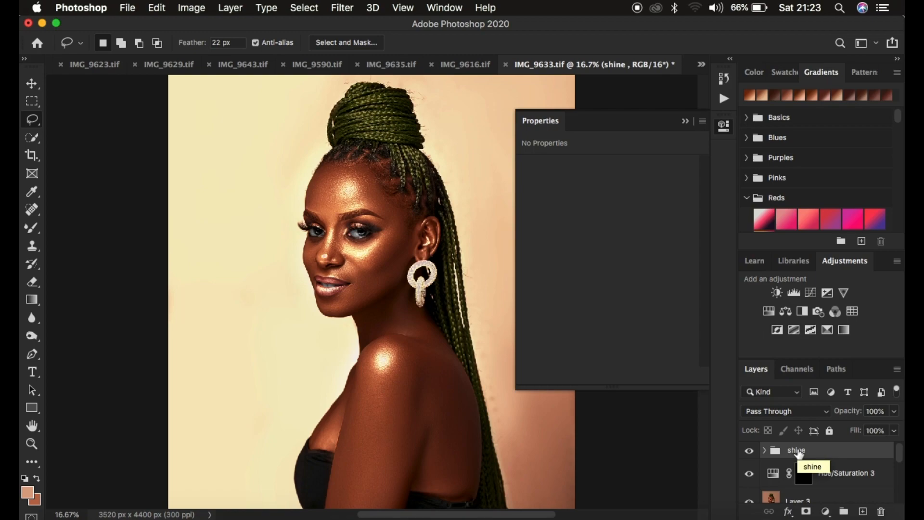
left_click(807, 513, "alt")
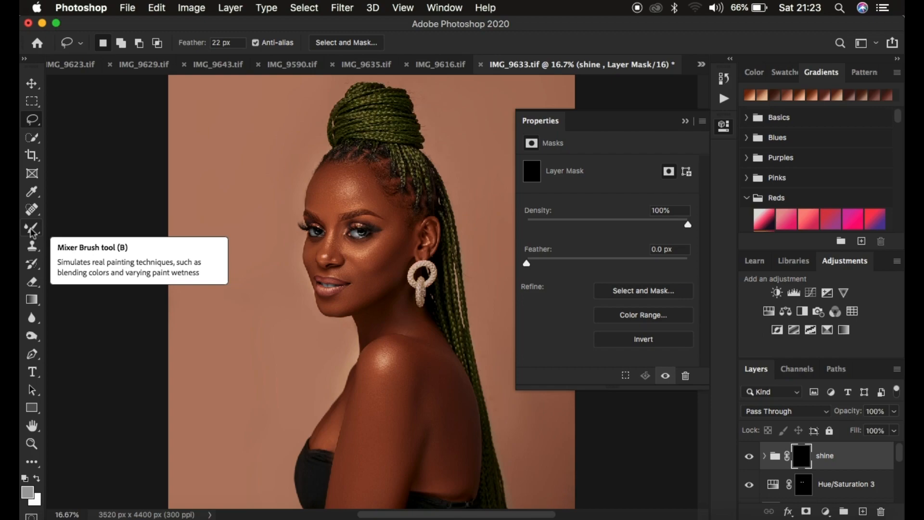
- Choose the Brush tool with the Soft Round tip at 0% hardness and make white the foreground color
left_click_drag(32, 232, 74, 226)
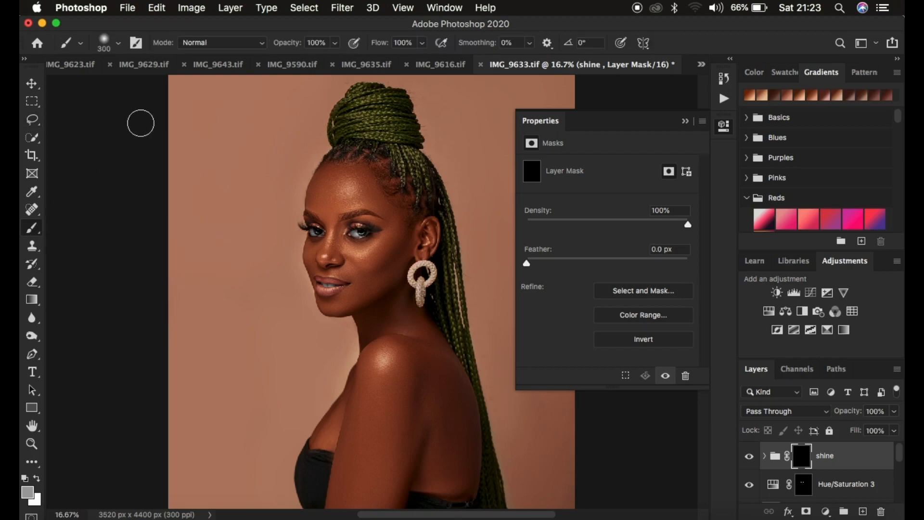
left_click(117, 44)
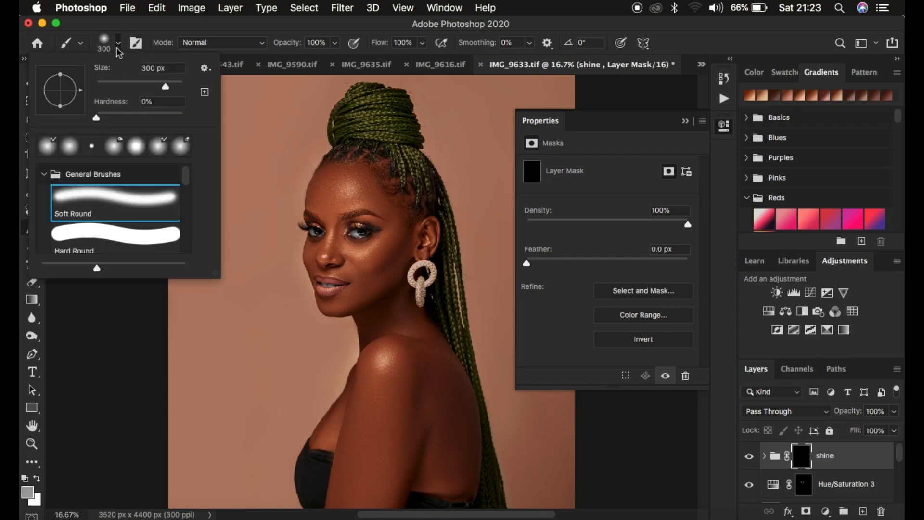
left_click(118, 46)
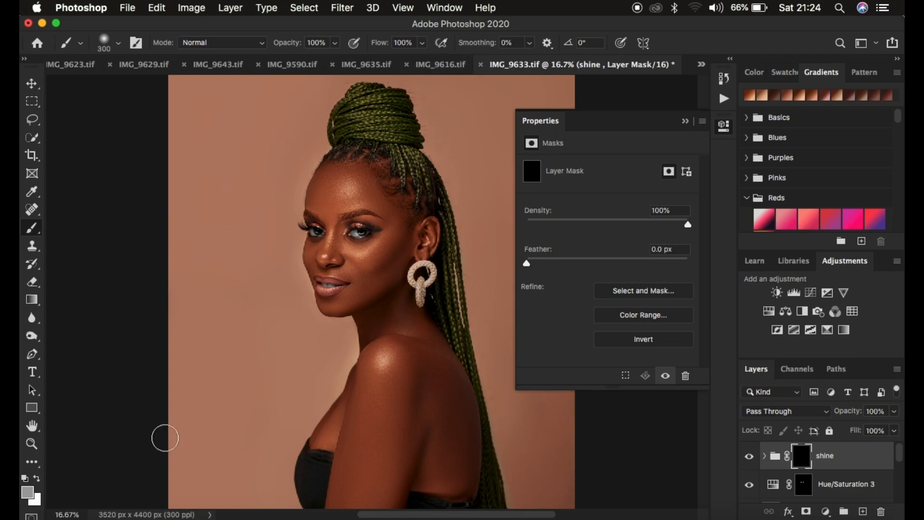
left_click(24, 480)
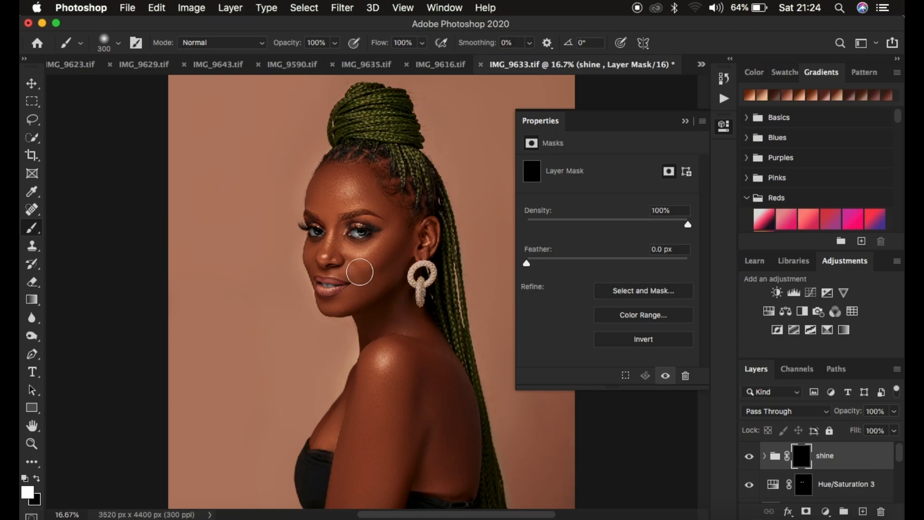
- Paint white on the shine mask over the cheek highlight below the eye with a 125 px brush
key("bracketleft")
key("bracketleft")
key("bracketleft")
key("bracketleft")
key("bracketleft")
left_click_drag(356, 255, 373, 245)
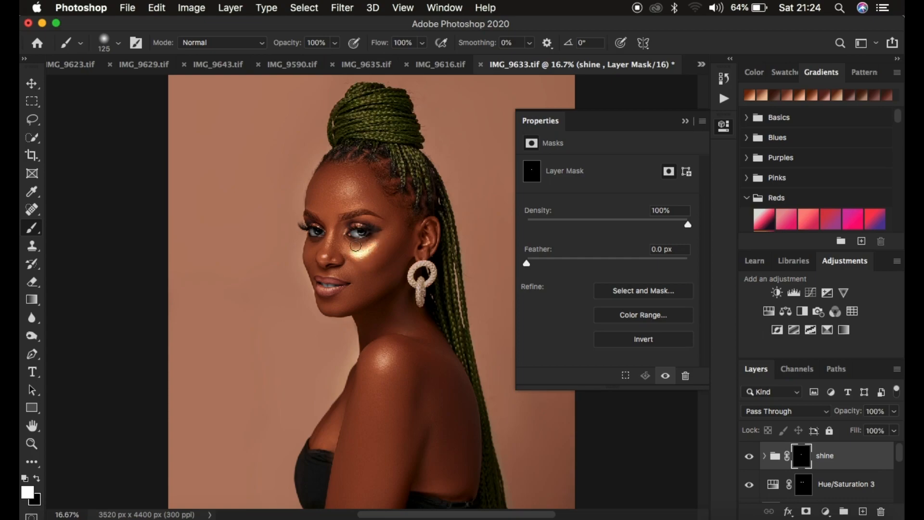
- Paint the shine into the forehead highlight on the mask with a 250 px brush
key("bracketright")
key("bracketright")
key("bracketright")
key("bracketright")
mouse_move(350, 197)
left_mouse_down()
mouse_move(339, 192)
mouse_move(350, 191)
left_mouse_up()
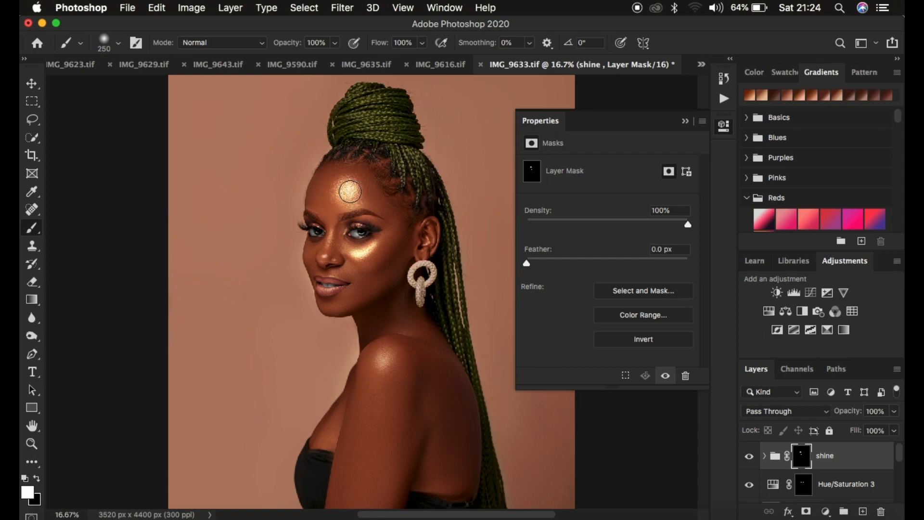
- Paint the shine onto the nose and lips on the mask with a 100 px brush
key("bracketleft")
key("bracketleft")
key("bracketleft")
key("bracketleft")
key("bracketleft")
left_click_drag(335, 236, 324, 255)
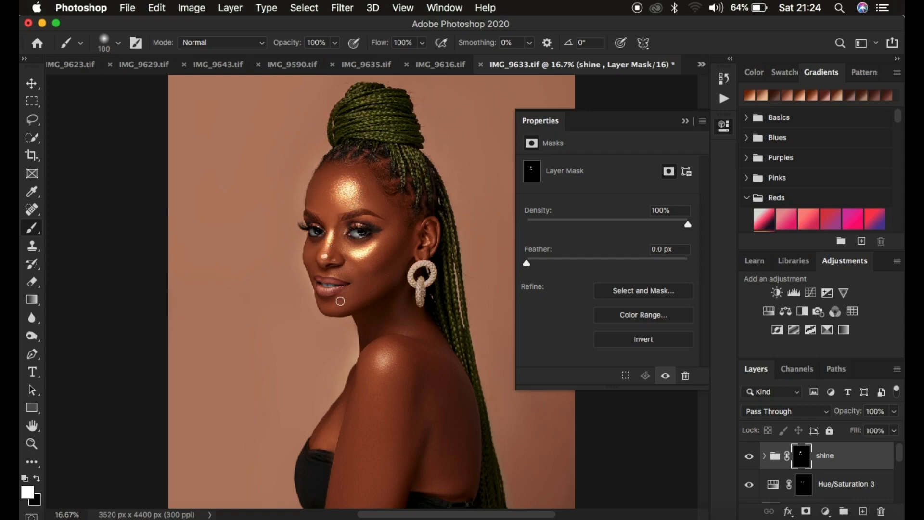
left_click_drag(326, 291, 336, 283)
- Paint the shine onto the shoulder, upper arm and chest on the mask with a 300 px brush
key("bracketright")
key("bracketright")
key("bracketright")
key("bracketright")
key("bracketright")
key("bracketright")
mouse_move(401, 354)
left_mouse_down()
mouse_move(384, 350)
mouse_move(383, 370)
left_mouse_up()
left_click_drag(341, 442, 330, 434)
mouse_move(387, 391)
left_mouse_down()
mouse_move(386, 410)
mouse_move(392, 362)
left_mouse_up()
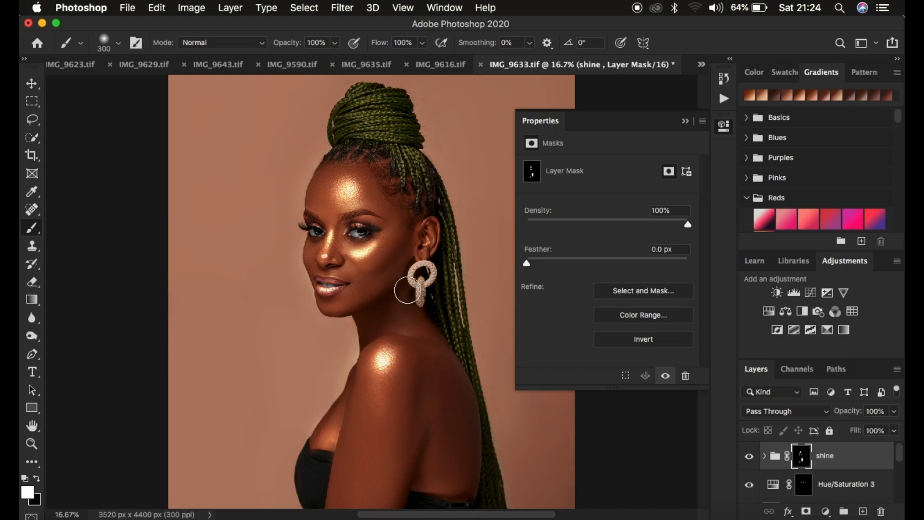
- Touch up the cheek highlight on the mask with a 125 px brush and lower the shine group's opacity to 36%
key("bracketleft")
key("bracketleft")
key("bracketleft")
key("bracketleft")
key("bracketleft")
left_click_drag(368, 249, 379, 243)
mouse_move(851, 412)
left_mouse_down()
mouse_move(817, 415)
mouse_move(846, 413)
mouse_move(838, 413)
left_mouse_up()
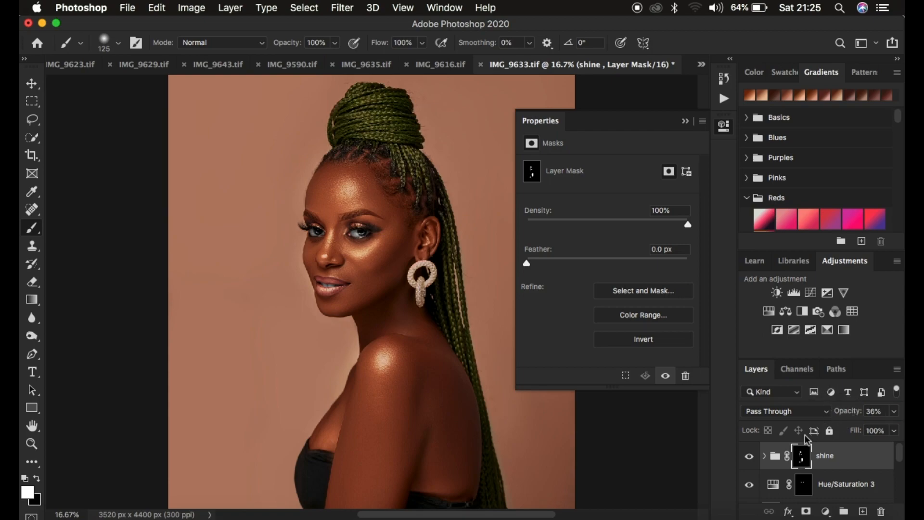
- Compare the portrait with and without the shine group, and collapse the mask properties
left_click(749, 458)
left_click(750, 457)
left_click(750, 458)
left_click(750, 459)
left_click(685, 122)
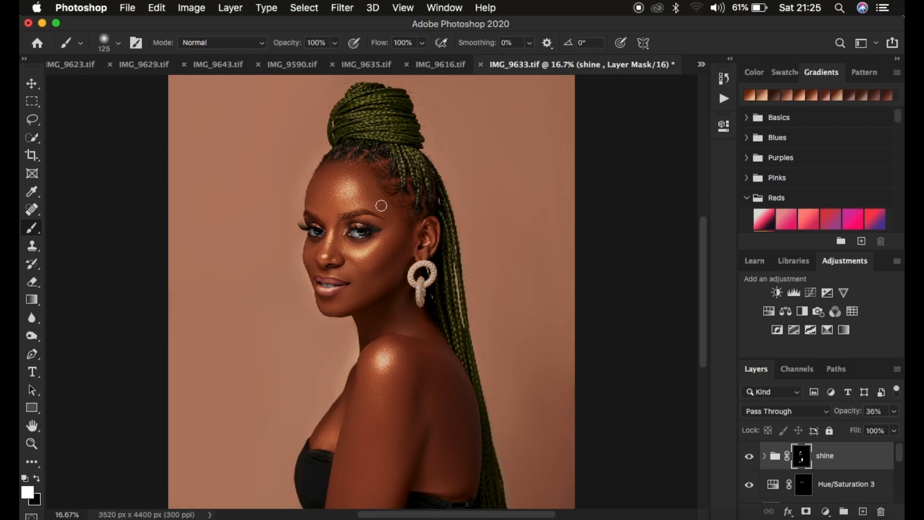